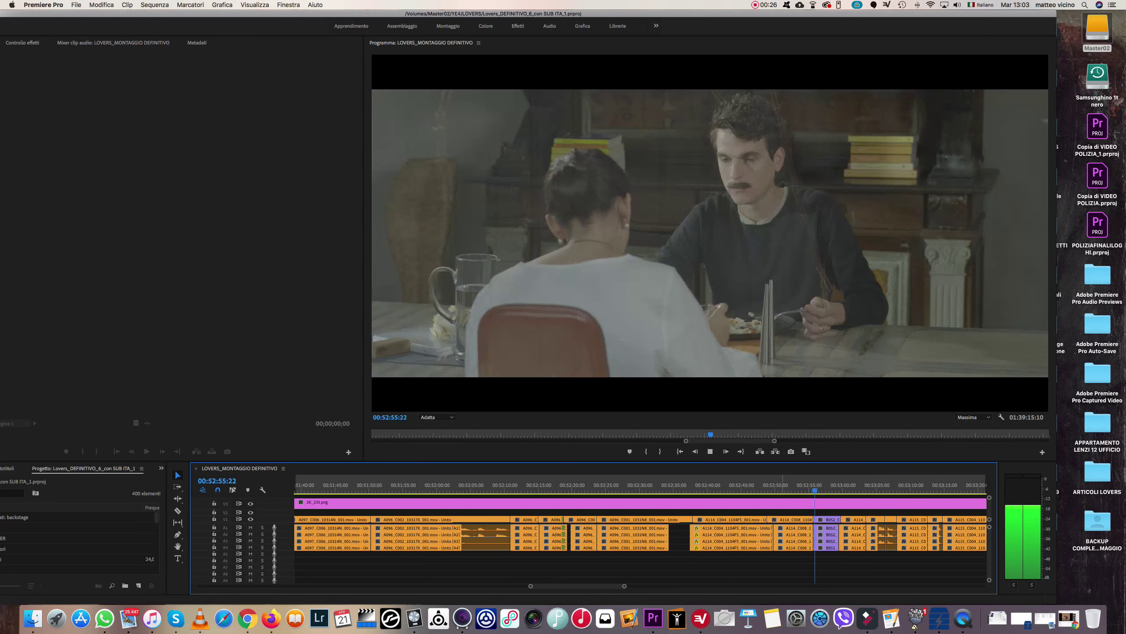
Step: Reveal the sequence's A114_C009_1104EN_001.mov clip in the project, open its full source take and enlarge the source monitor
{"action": "key", "text": "XF86AudioRaiseVolume"}
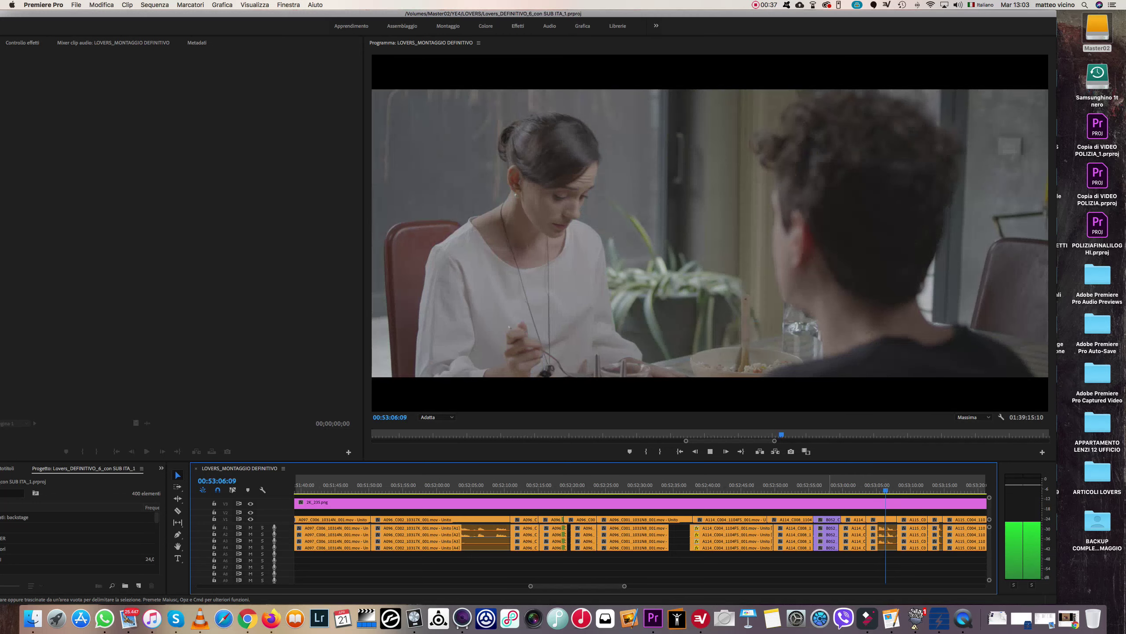
{"action": "key", "text": "space"}
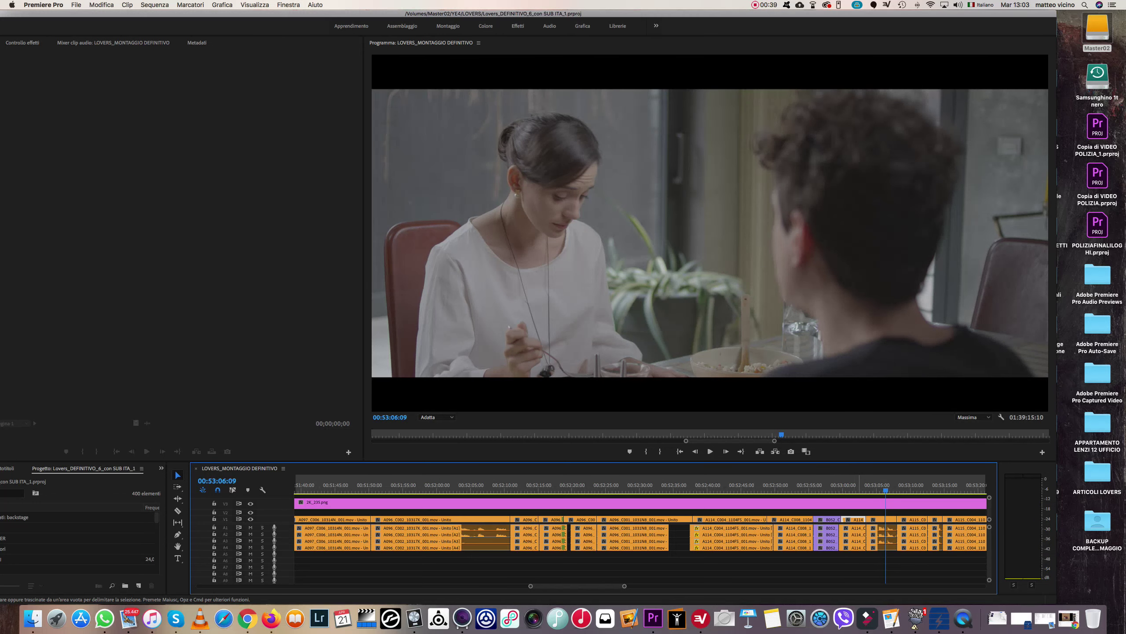
{"action": "right_click", "coordinate": [858, 519]}
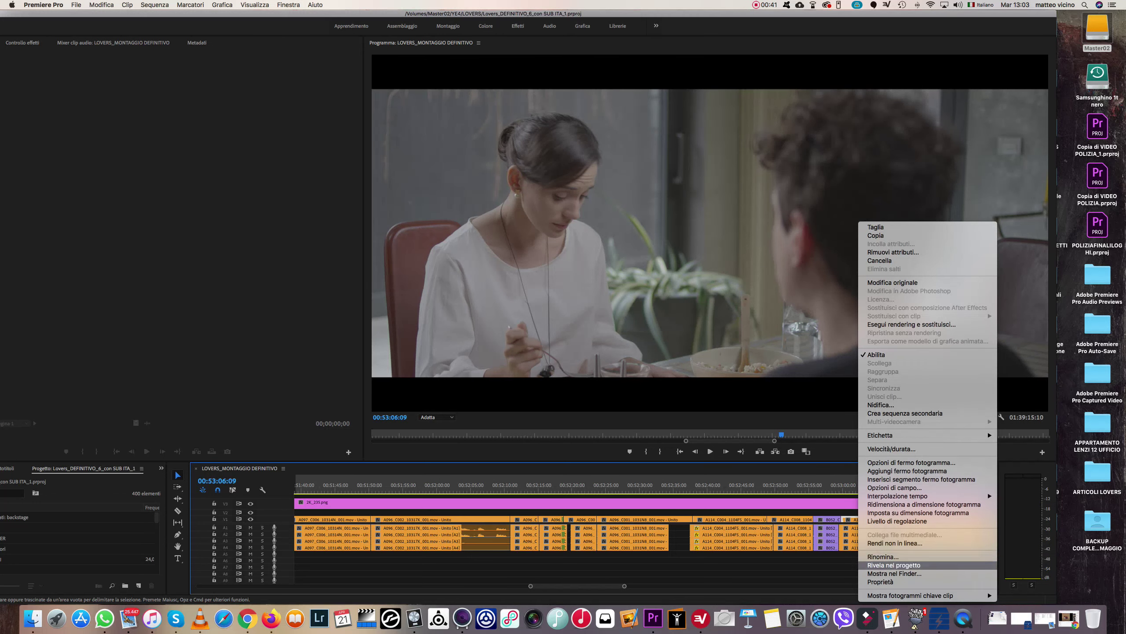
{"action": "left_click", "coordinate": [878, 566]}
{"action": "left_click_drag", "start_coordinate": [311, 13], "coordinate": [417, 14]}
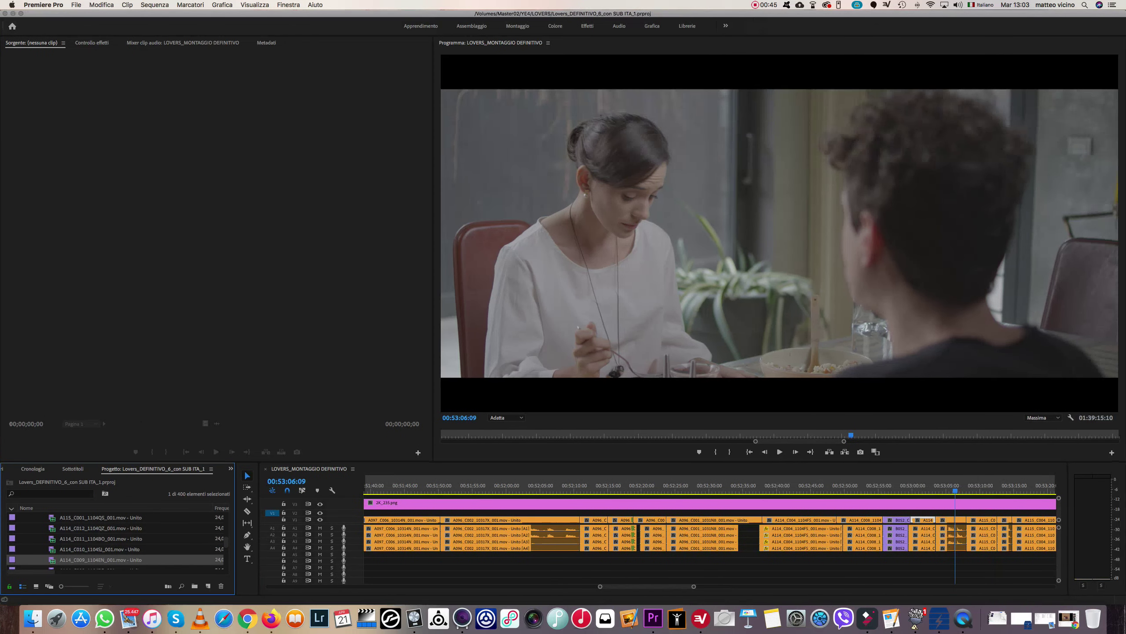
{"action": "double_click", "coordinate": [53, 560]}
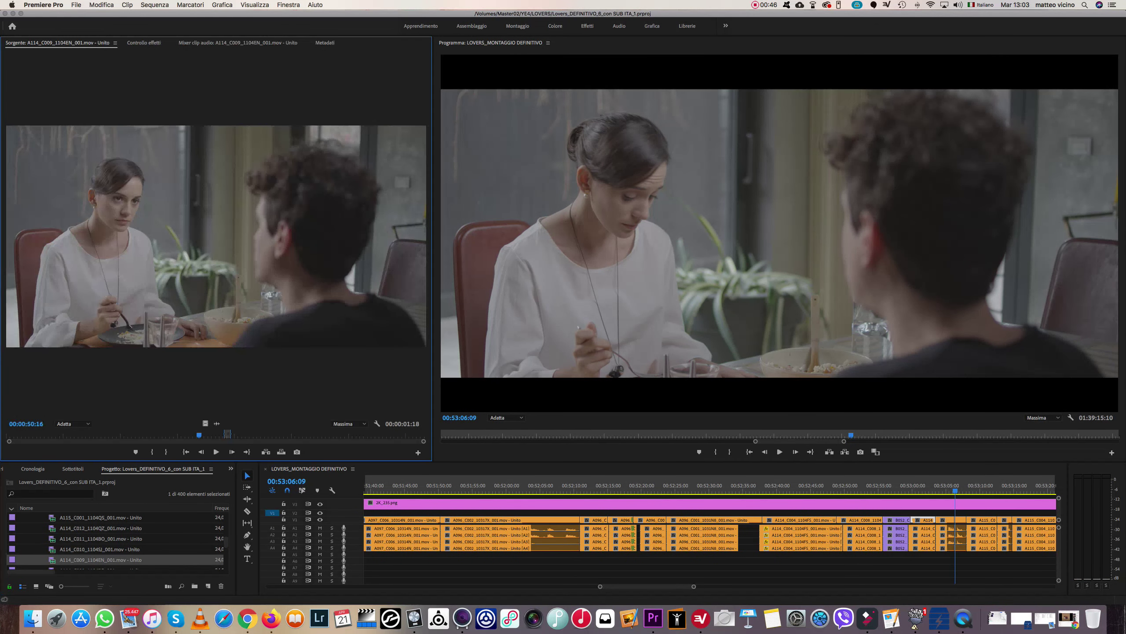
{"action": "left_click_drag", "start_coordinate": [434, 266], "coordinate": [659, 266]}
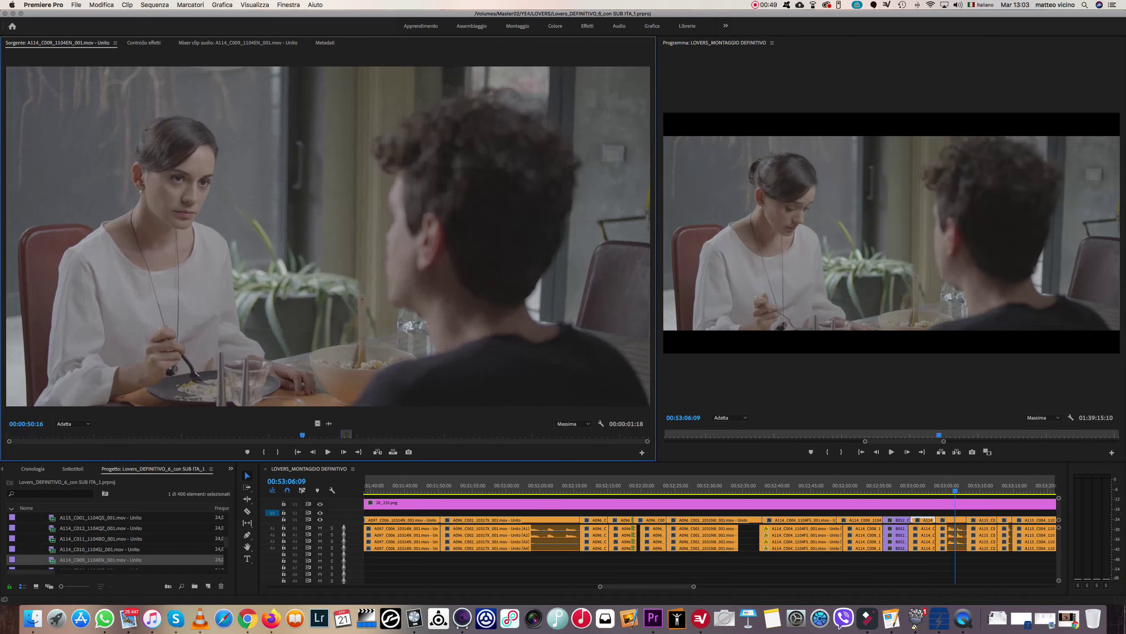
Step: Play the raw A114_C009_1104EN_001.mov take from near its beginning up to about 00:00:50:15
{"action": "left_click_drag", "start_coordinate": [302, 434], "coordinate": [48, 435]}
{"action": "key", "text": "space"}
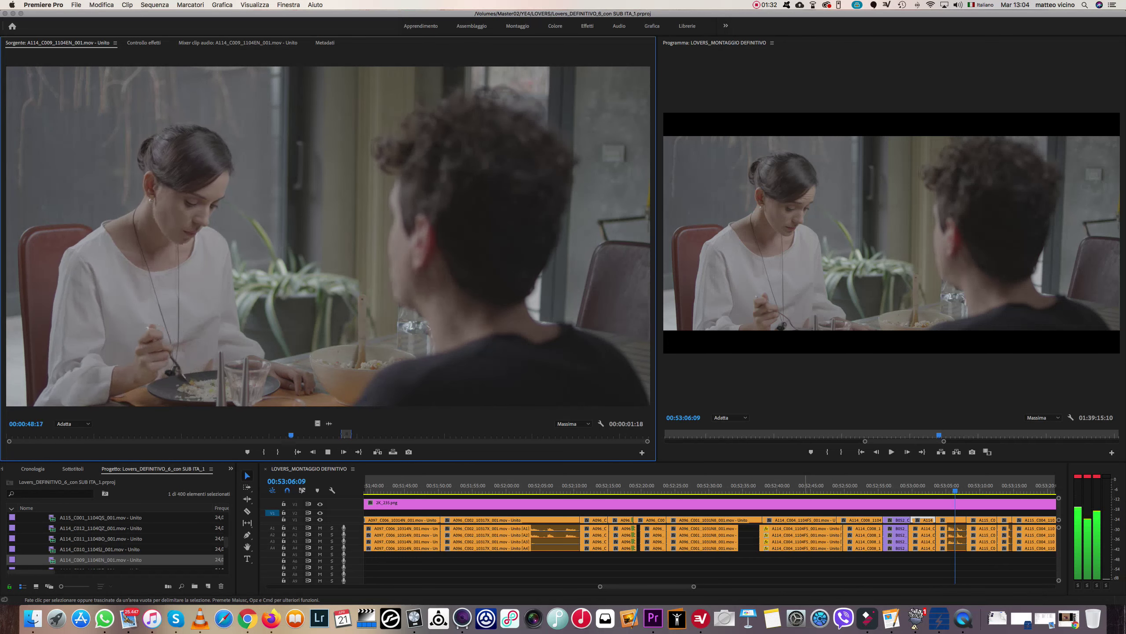
{"action": "key", "text": "space"}
Step: Find the A115_C004 close-up of the man in the sequence, reveal it in the project and open its full source take
{"action": "scroll", "coordinate": [806, 532], "scroll_direction": "right", "scroll_amount": 4}
{"action": "scroll", "coordinate": [710, 532], "scroll_direction": "down", "scroll_amount": 3}
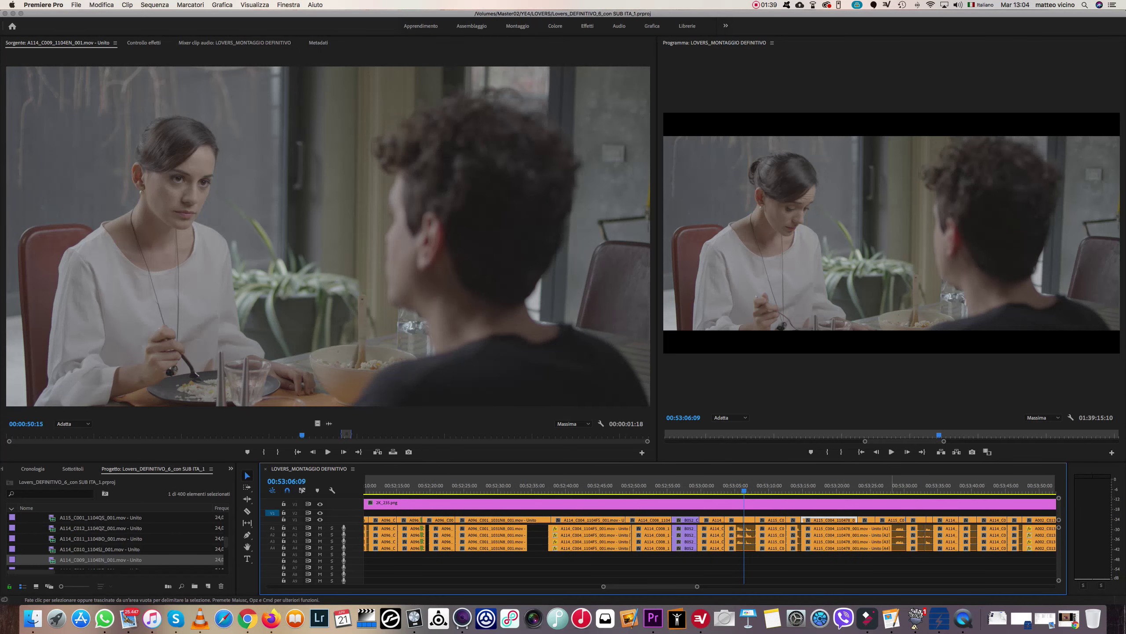
{"action": "double_click", "coordinate": [891, 519]}
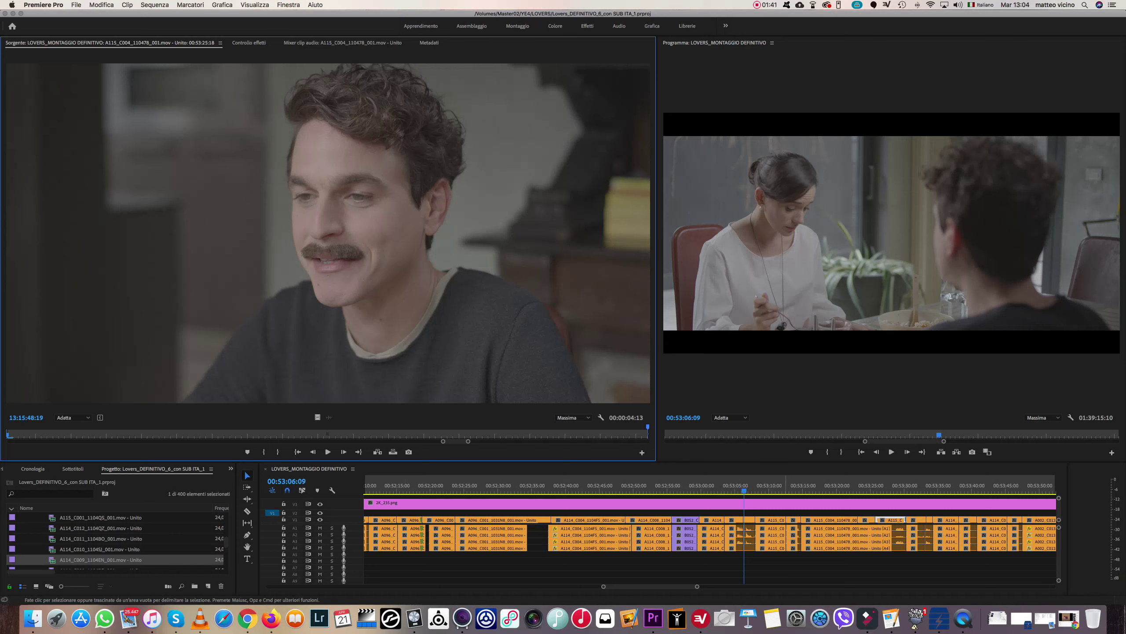
{"action": "right_click", "coordinate": [892, 519]}
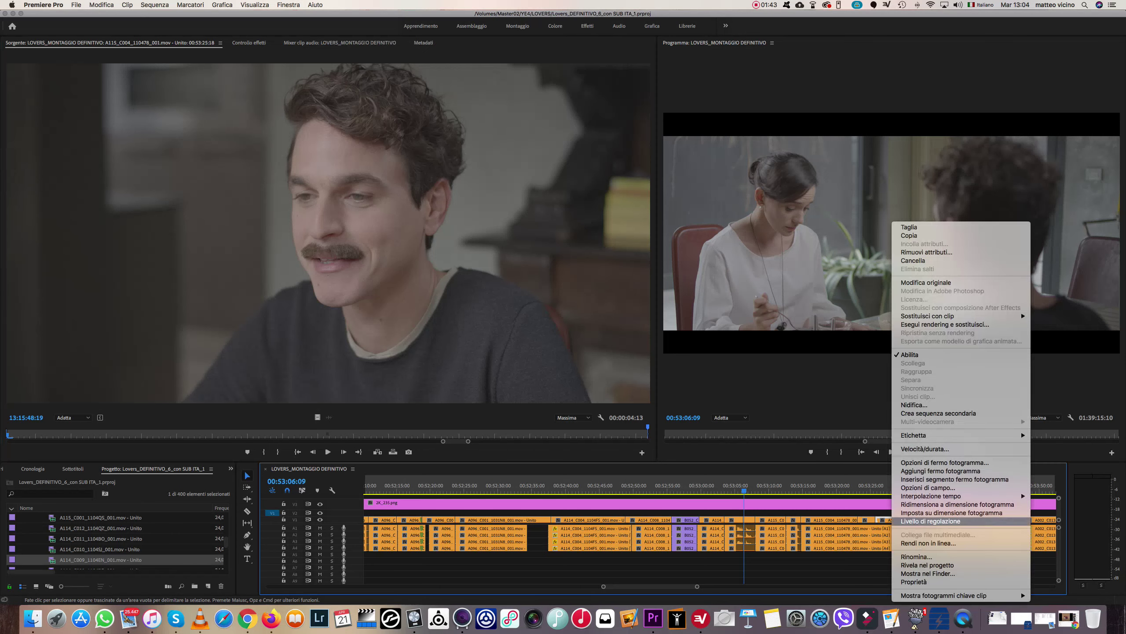
{"action": "left_click", "coordinate": [927, 565]}
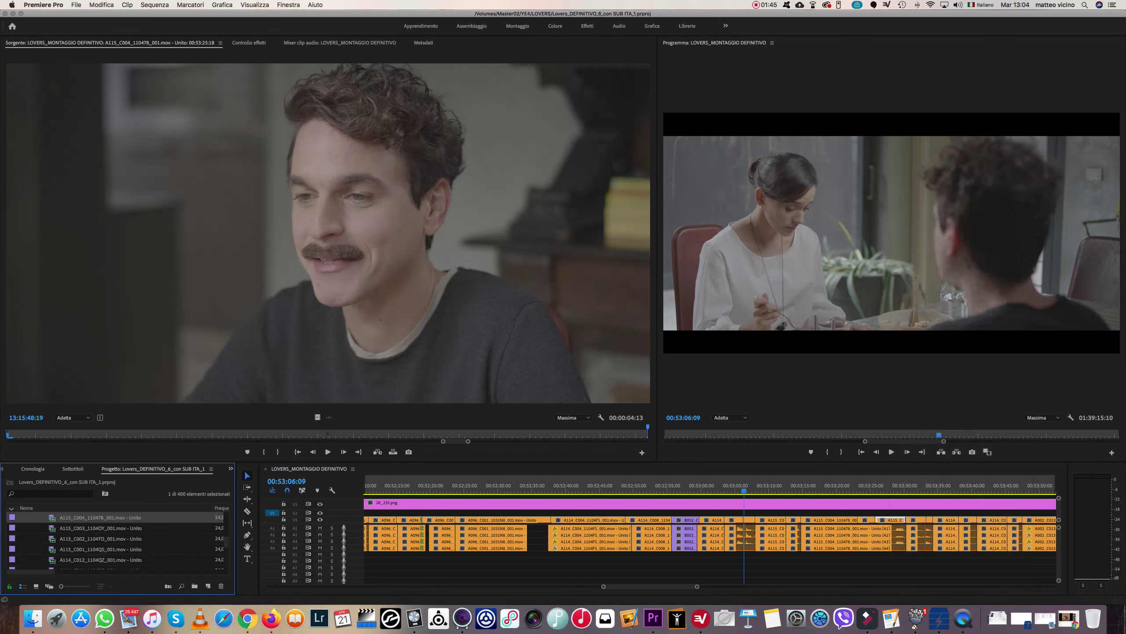
{"action": "double_click", "coordinate": [52, 517]}
Step: Review the raw A115_C004 close-up from near its beginning, sampling several passages up to about 00:01:53:01
{"action": "left_click_drag", "start_coordinate": [64, 434], "coordinate": [46, 435]}
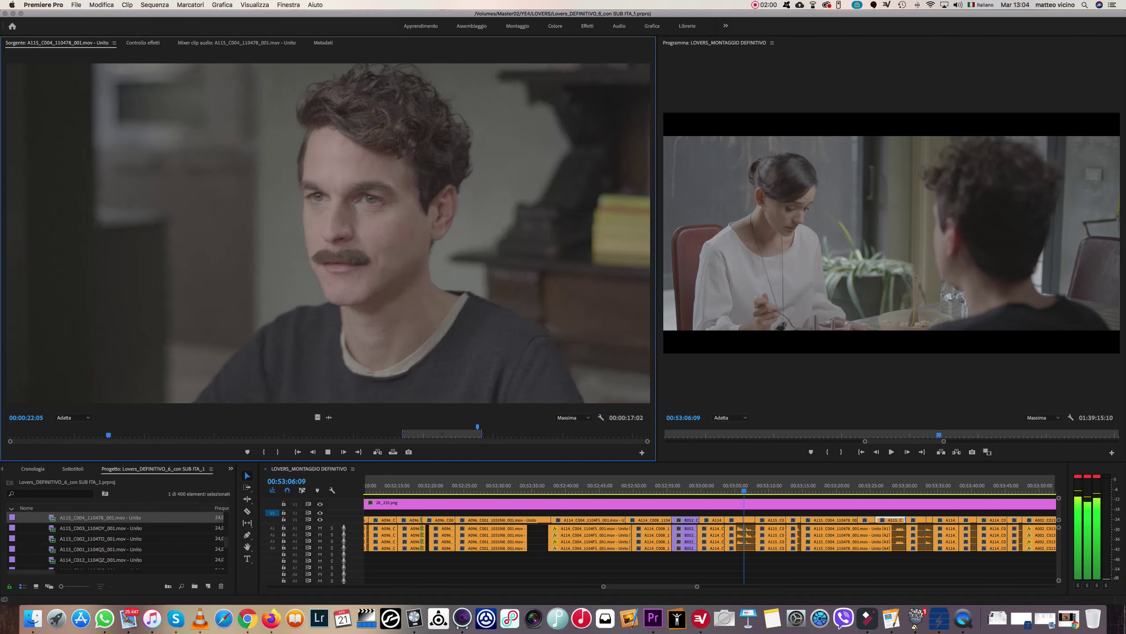
{"action": "left_click", "coordinate": [157, 434]}
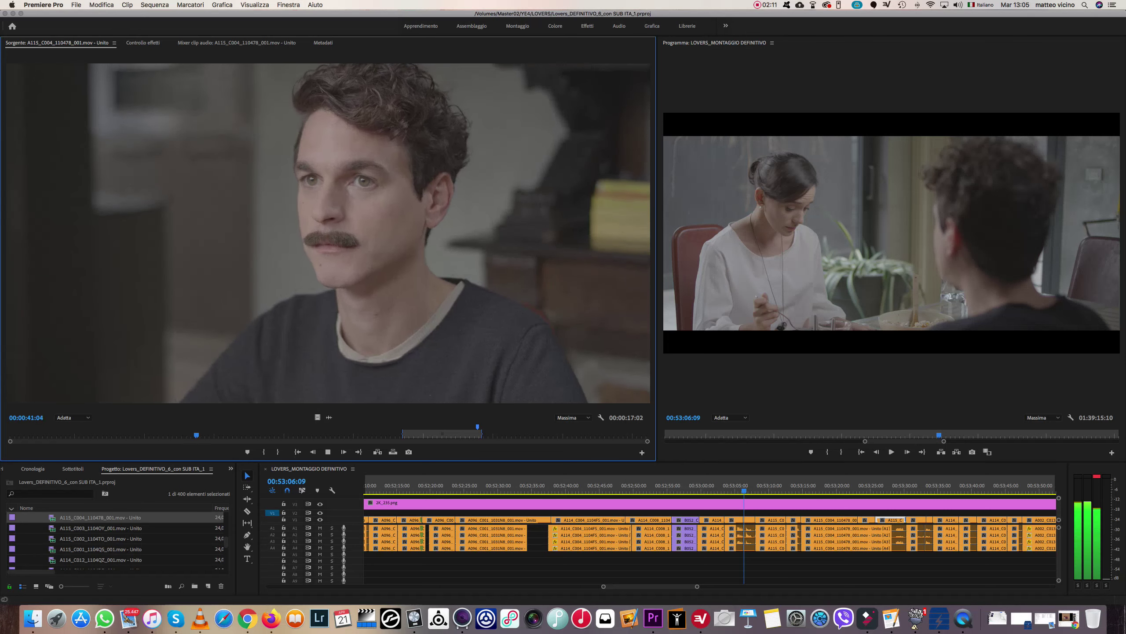
{"action": "left_click", "coordinate": [241, 435]}
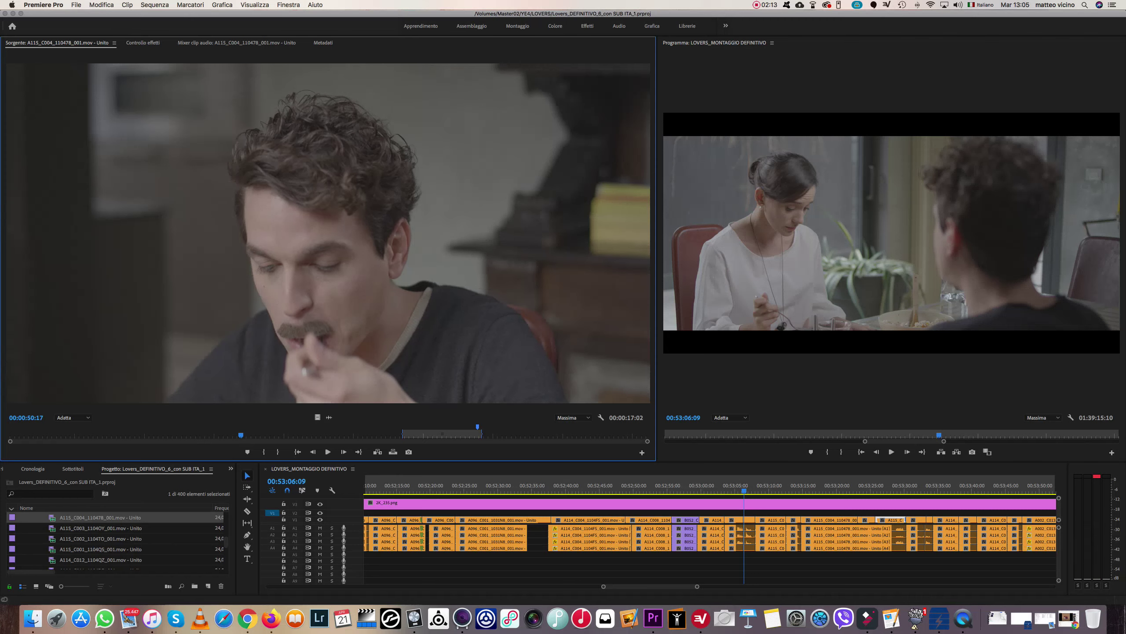
{"action": "key", "text": "space"}
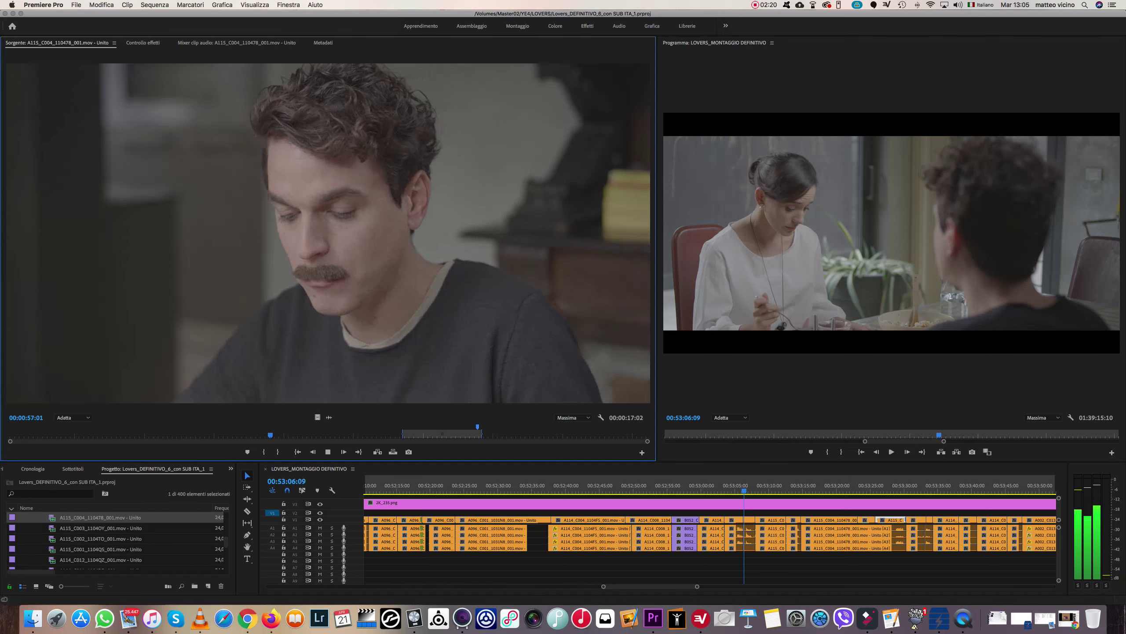
{"action": "key", "text": "space"}
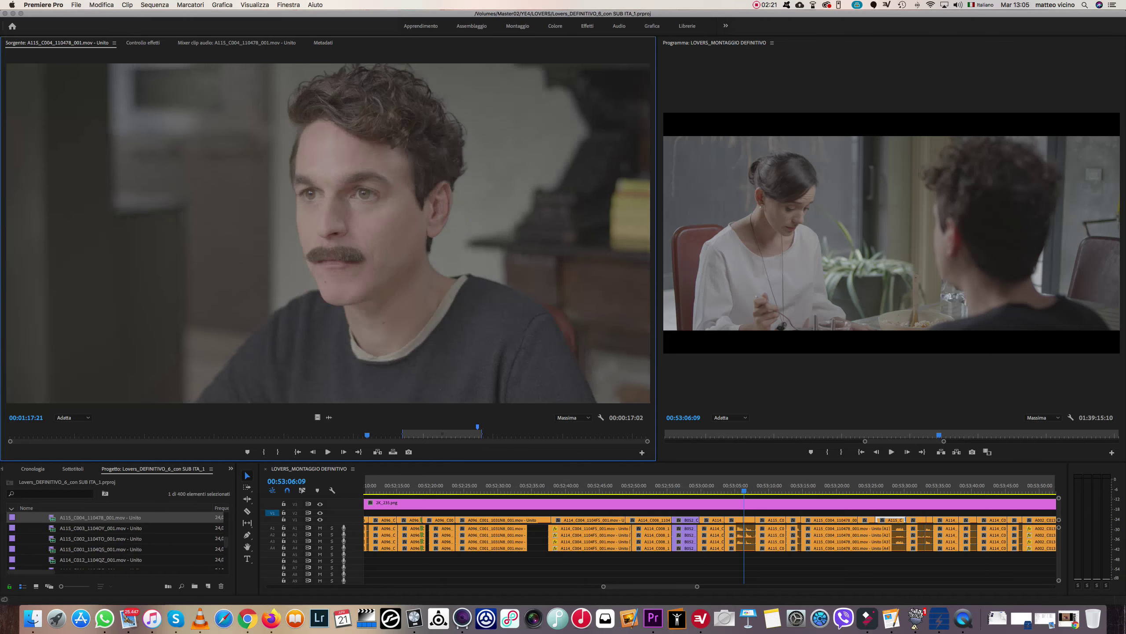
{"action": "key", "text": "space"}
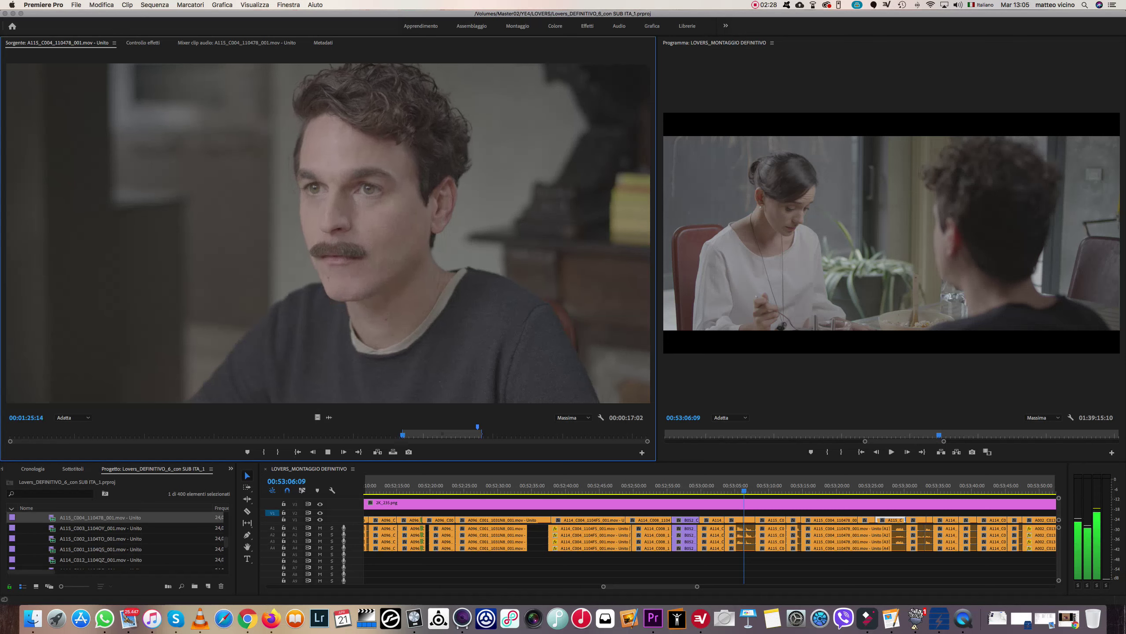
{"action": "left_click", "coordinate": [499, 435]}
{"action": "left_click", "coordinate": [525, 435]}
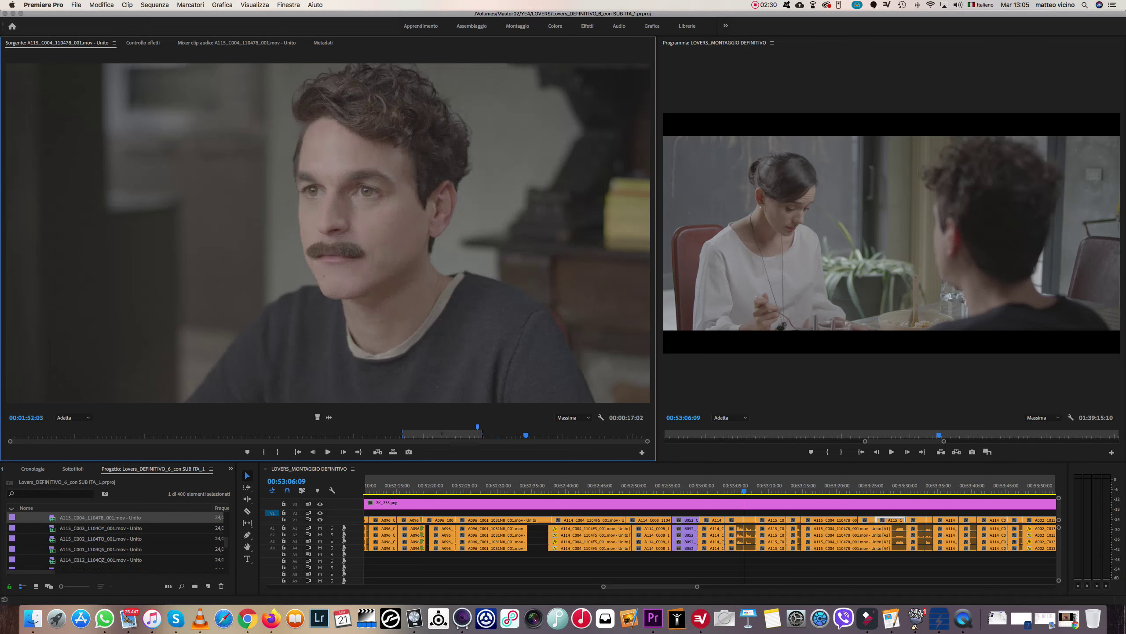
{"action": "key", "text": "k"}
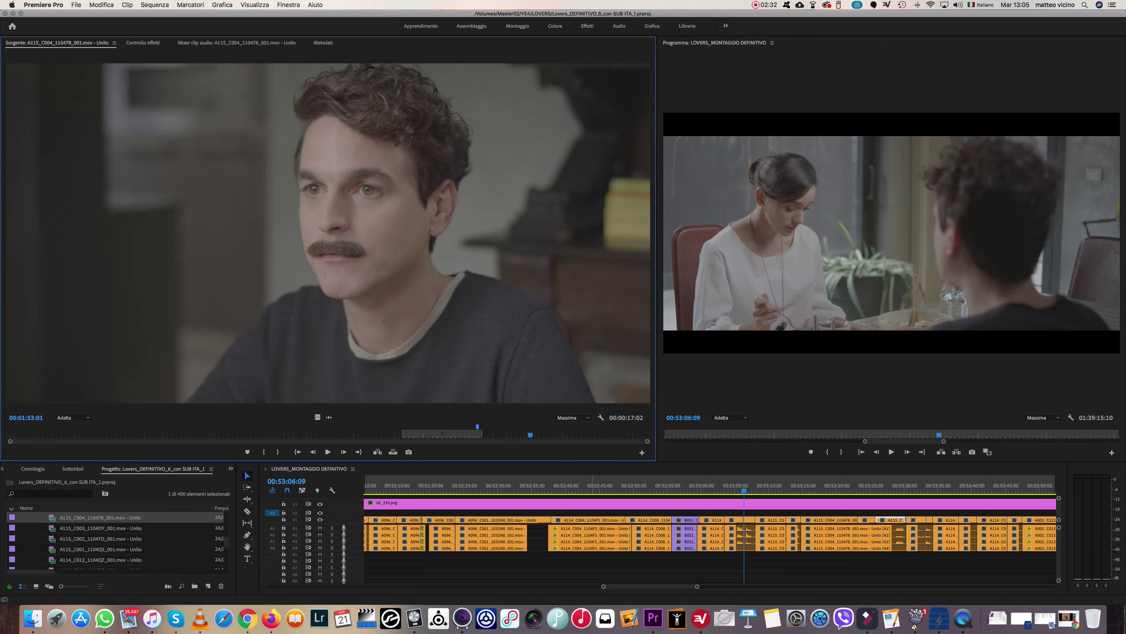
Step: Locate the A094_C004_1031TW_001.mov clip at 00:58:26:07 in the sequence, reveal it in the project and open its full source take
{"action": "scroll", "coordinate": [710, 532], "scroll_direction": "right", "scroll_amount": 10}
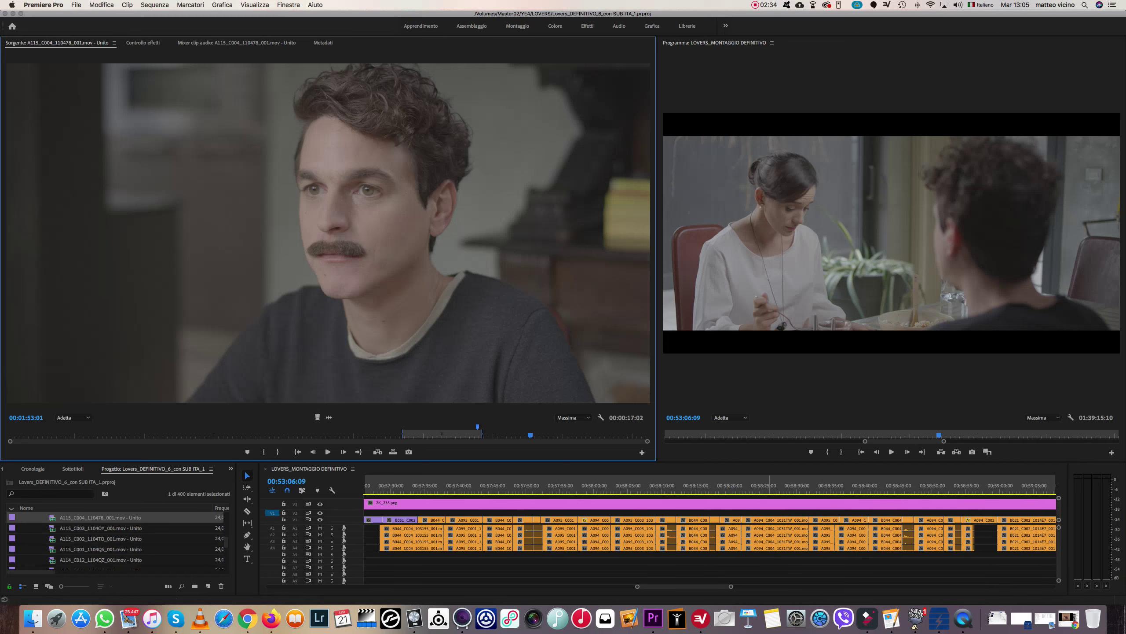
{"action": "left_click", "coordinate": [770, 485]}
{"action": "key", "text": "space"}
{"action": "key", "text": "space"}
{"action": "left_click", "coordinate": [784, 520]}
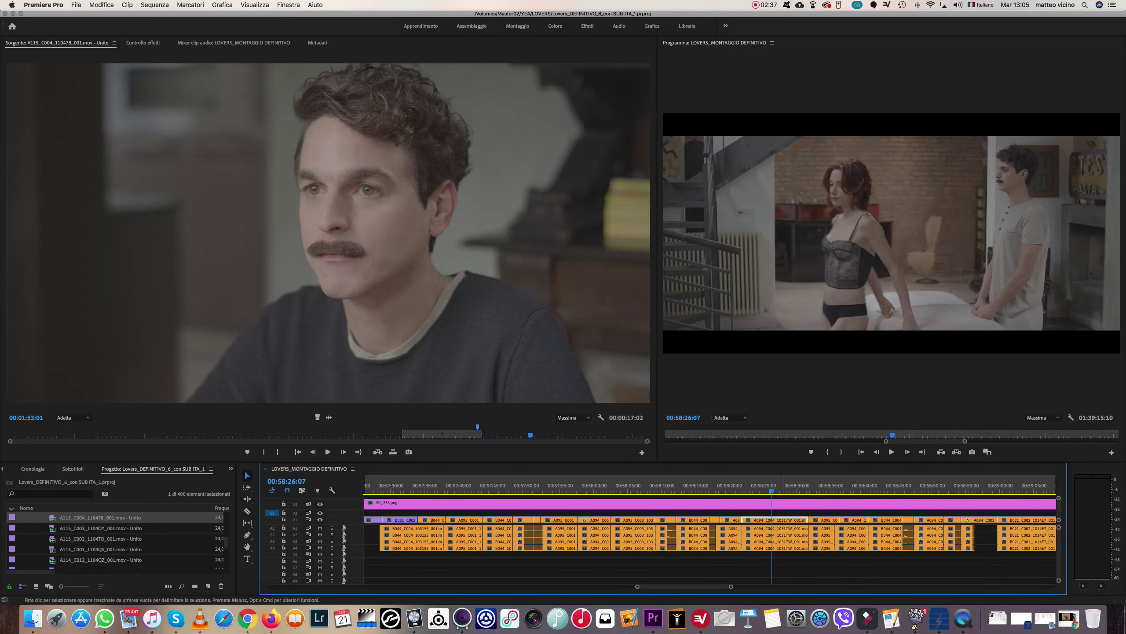
{"action": "right_click", "coordinate": [782, 534]}
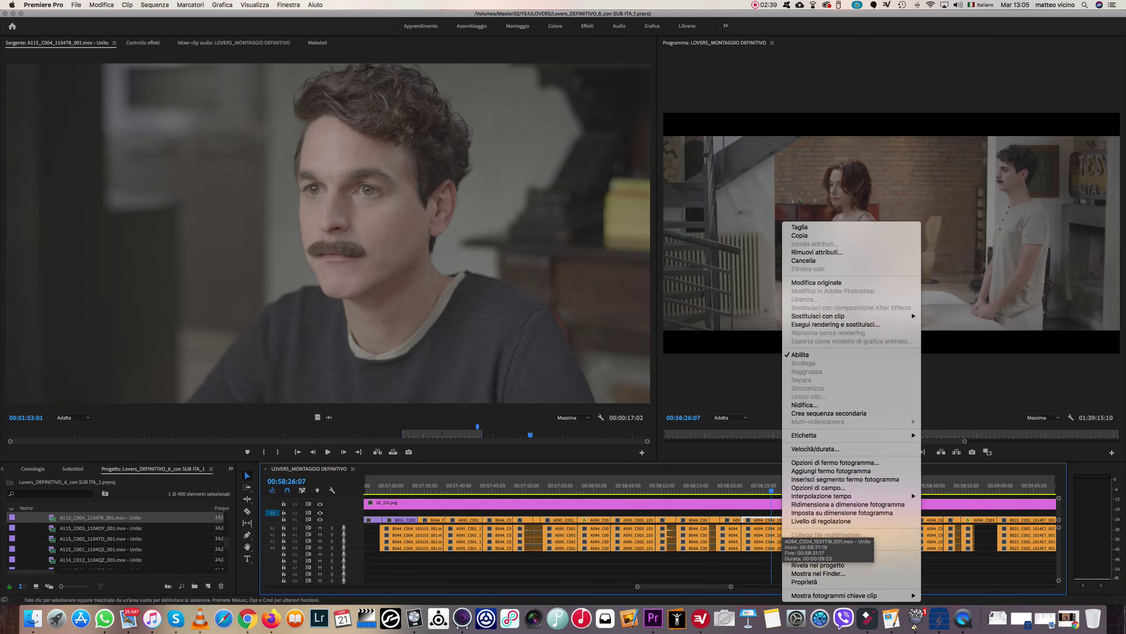
{"action": "left_click", "coordinate": [818, 565]}
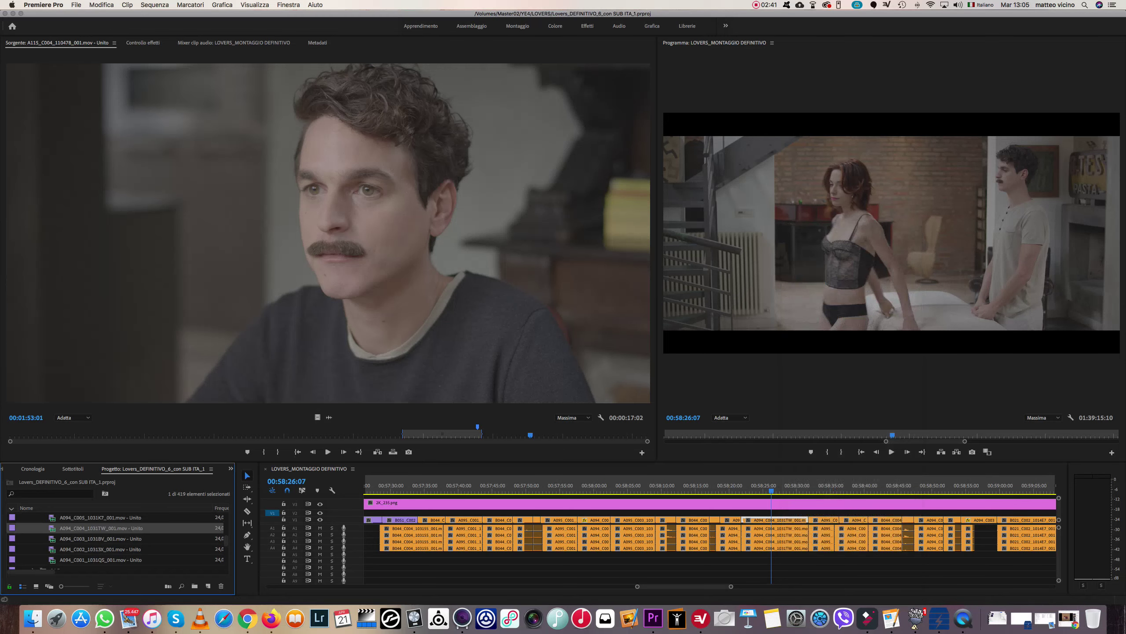
{"action": "double_click", "coordinate": [53, 528]}
Step: Play the raw A094_C004_1031TW_001.mov take from near its beginning up to about 00:00:38:06
{"action": "left_click_drag", "start_coordinate": [105, 436], "coordinate": [28, 435]}
{"action": "key", "text": "space"}
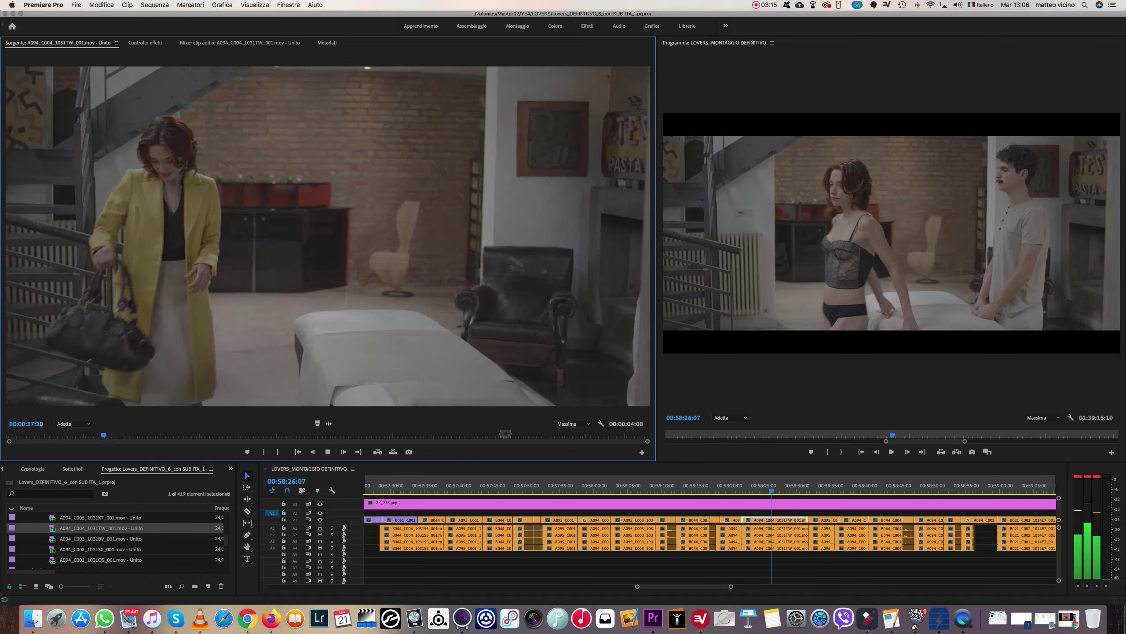
{"action": "key", "text": "space"}
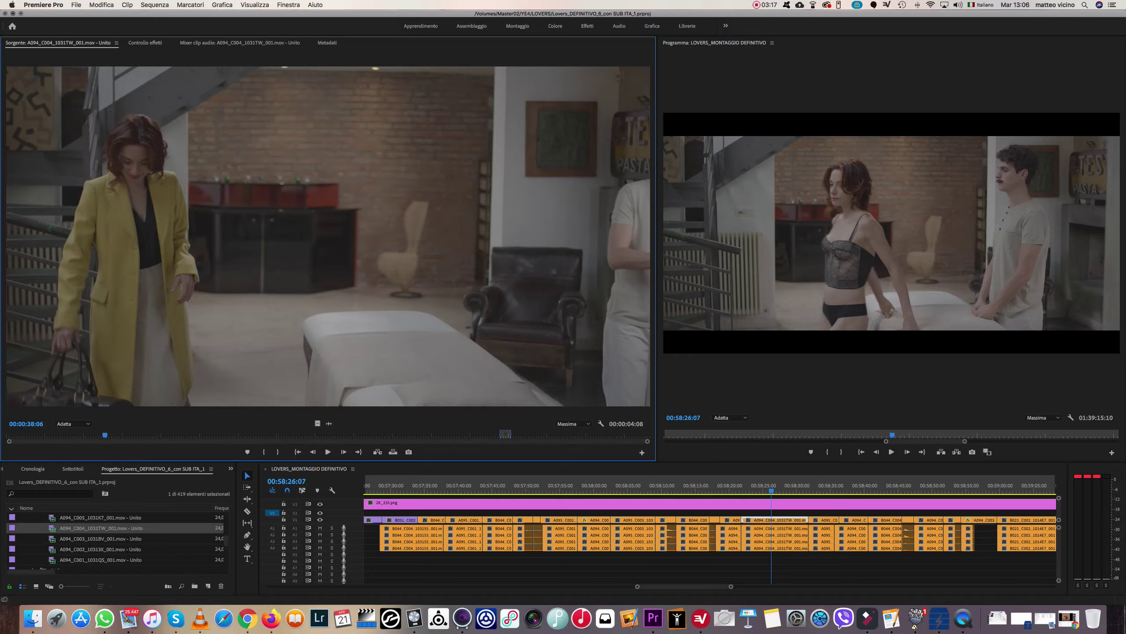
Step: Minimize the editor and play LOVERS_VIMEO_ITA_PREMI.mp4 full screen in QuickTime Player at a higher volume
{"action": "key", "text": "super+m"}
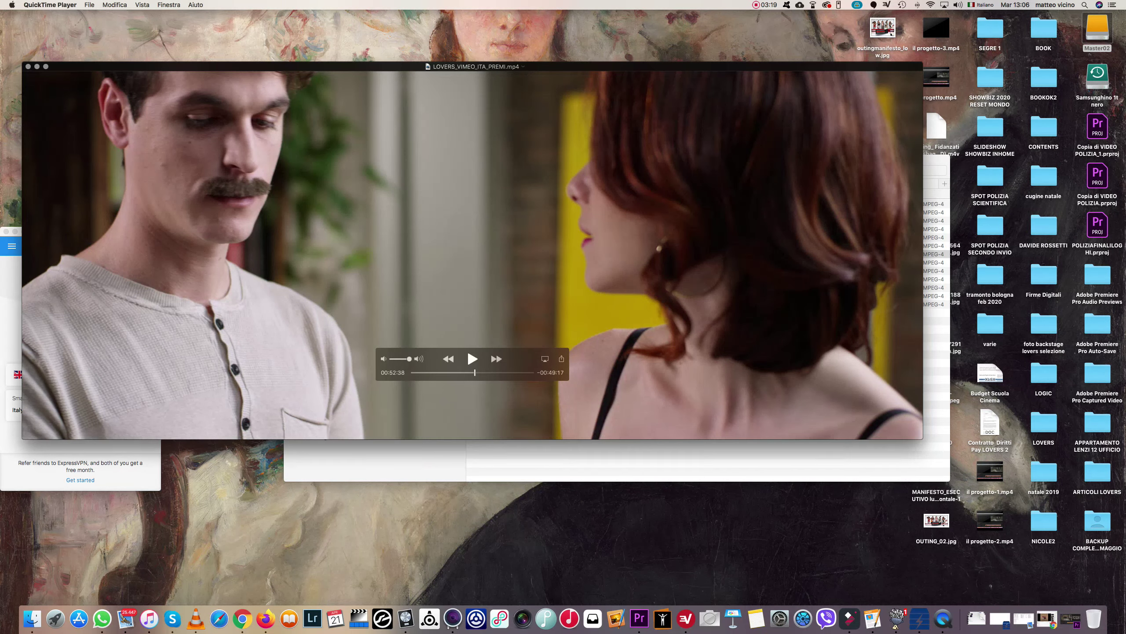
{"action": "key", "text": "space"}
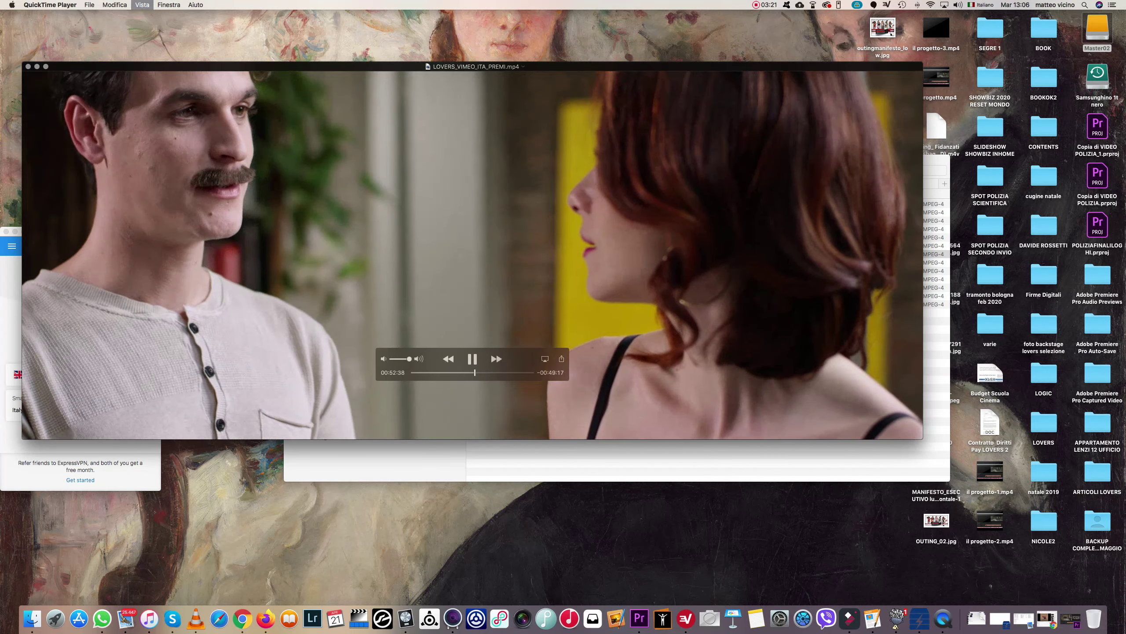
{"action": "key", "text": "ctrl+super+f"}
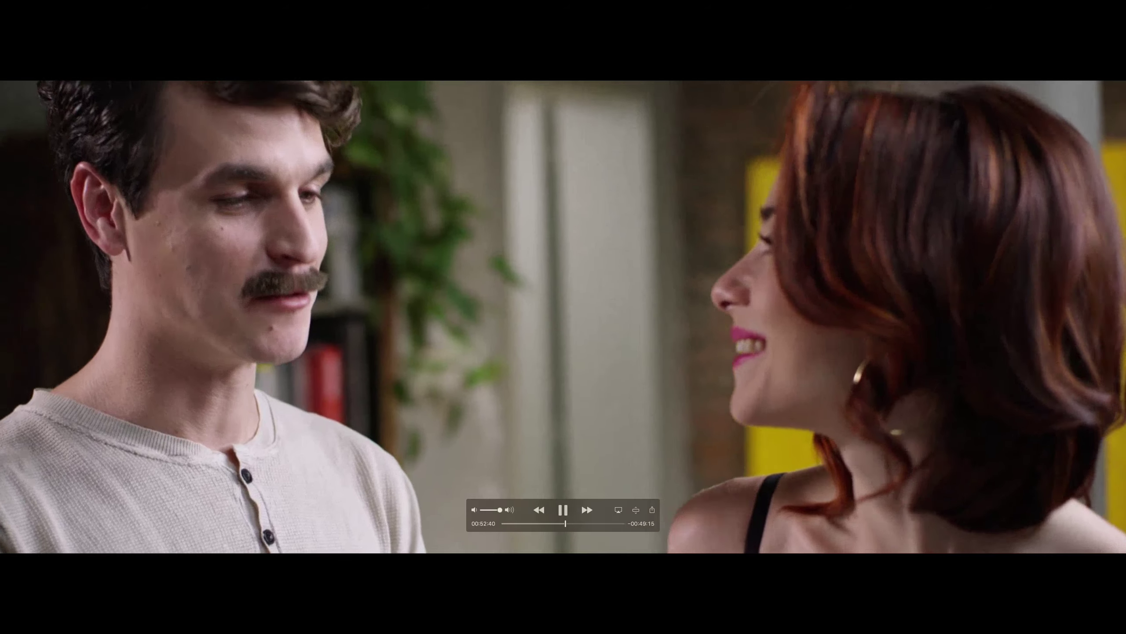
{"action": "key", "text": "XF86AudioRaiseVolume"}
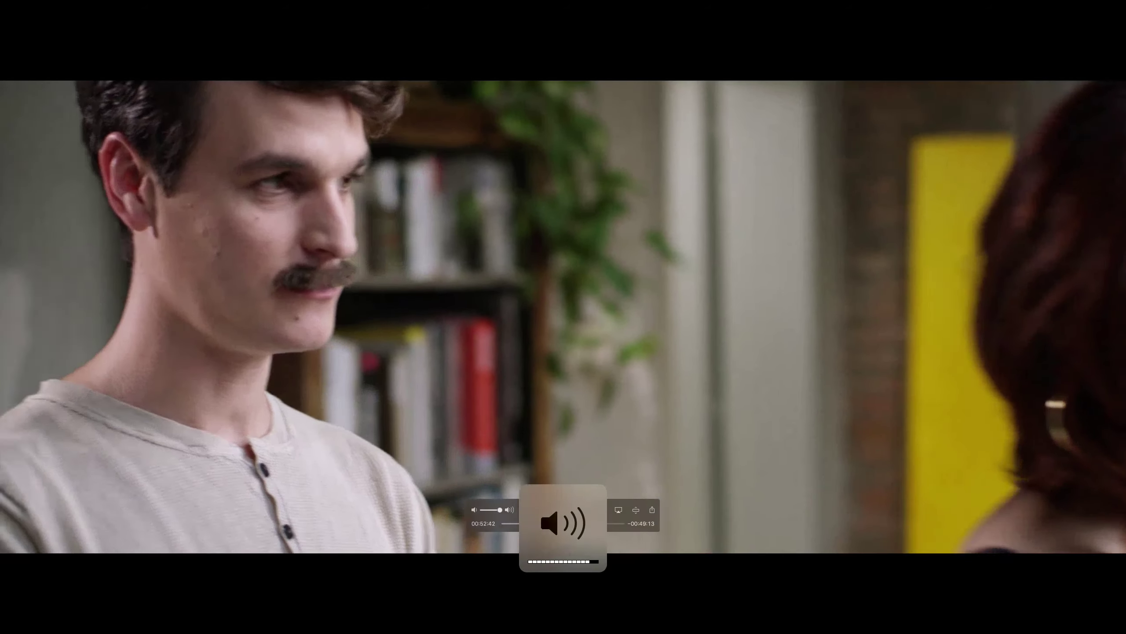